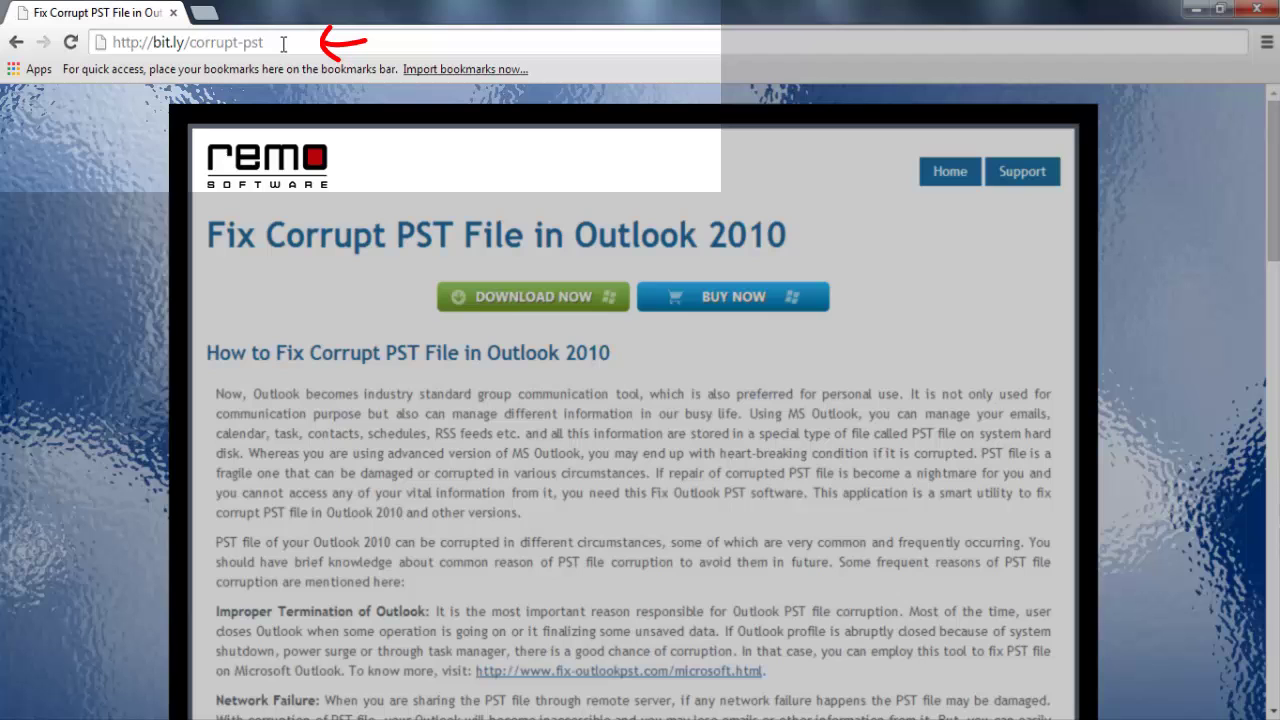
left_click(283, 44)
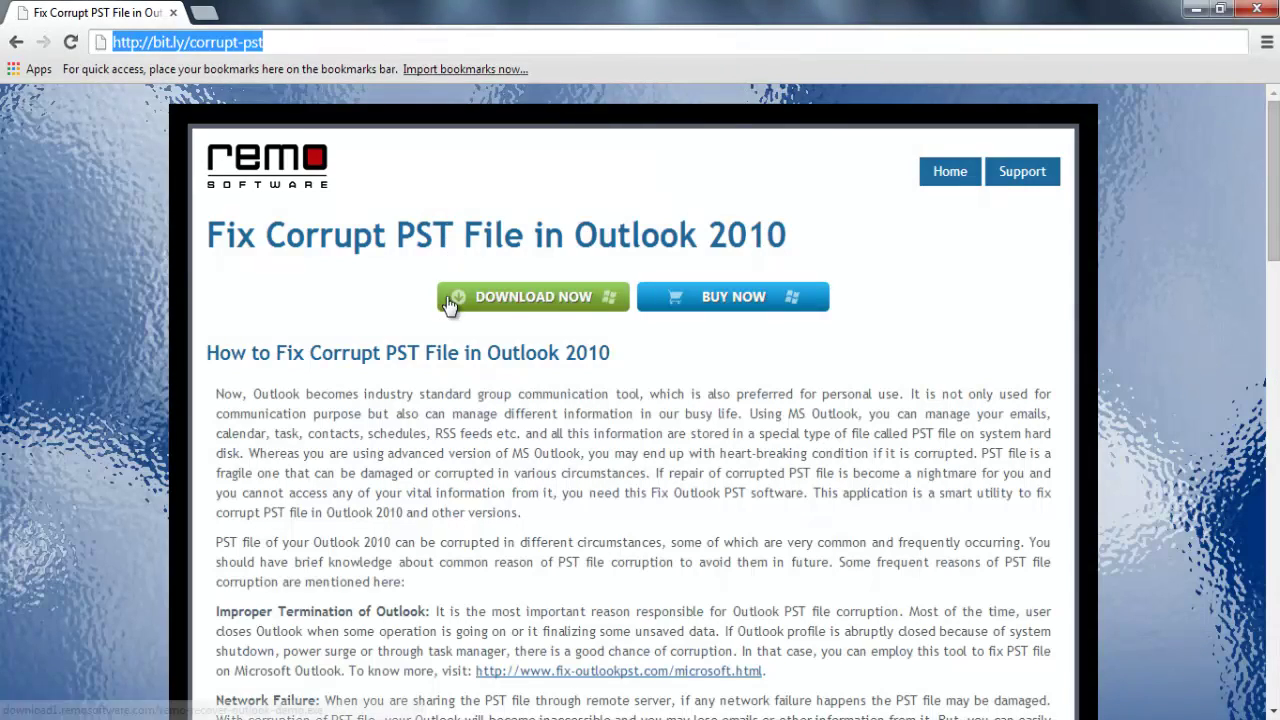
left_click(452, 302)
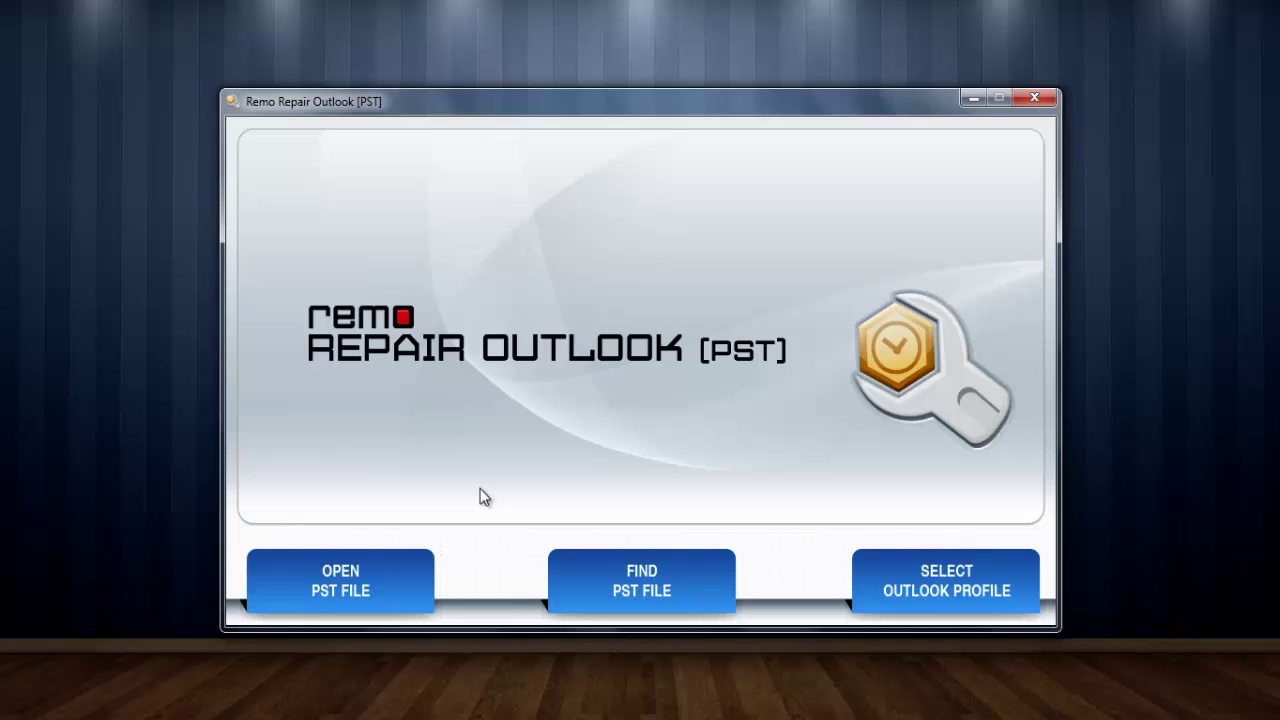
Step: In Remo Repair Outlook, choose the Outlook PST file in the default Outlook folder for repair and continue to the scanning options
left_click(353, 601)
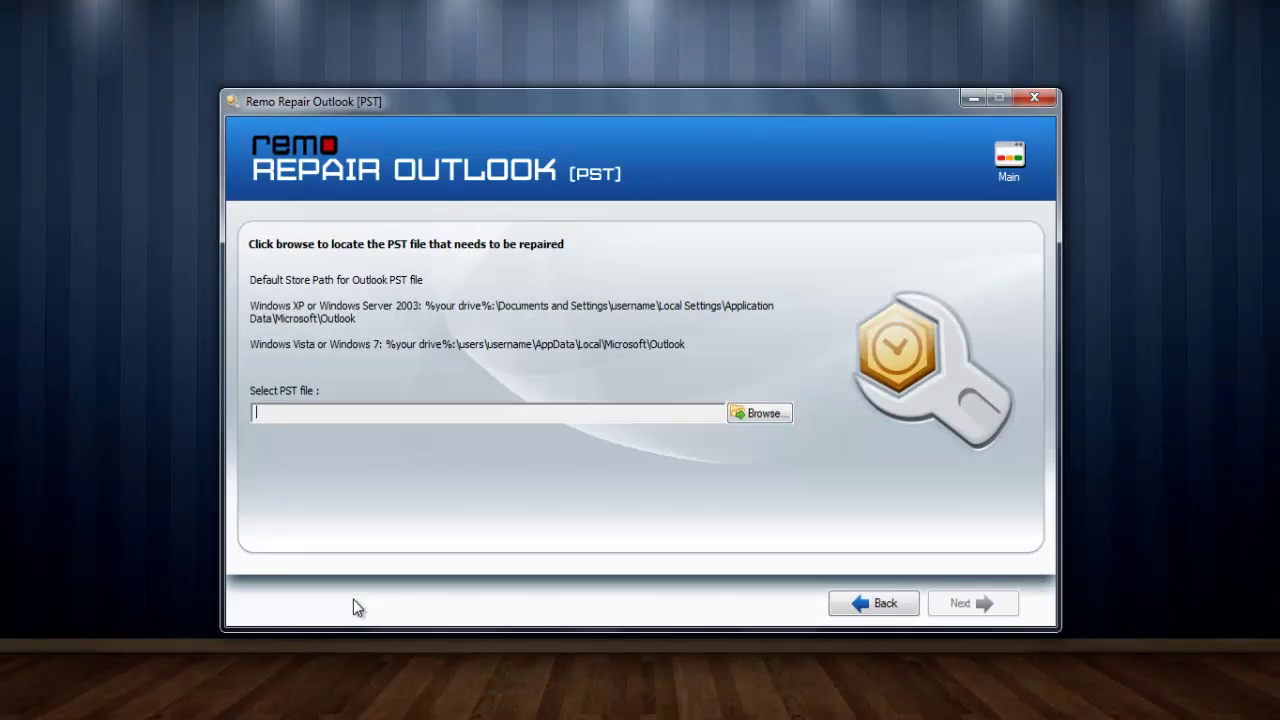
left_click(740, 414)
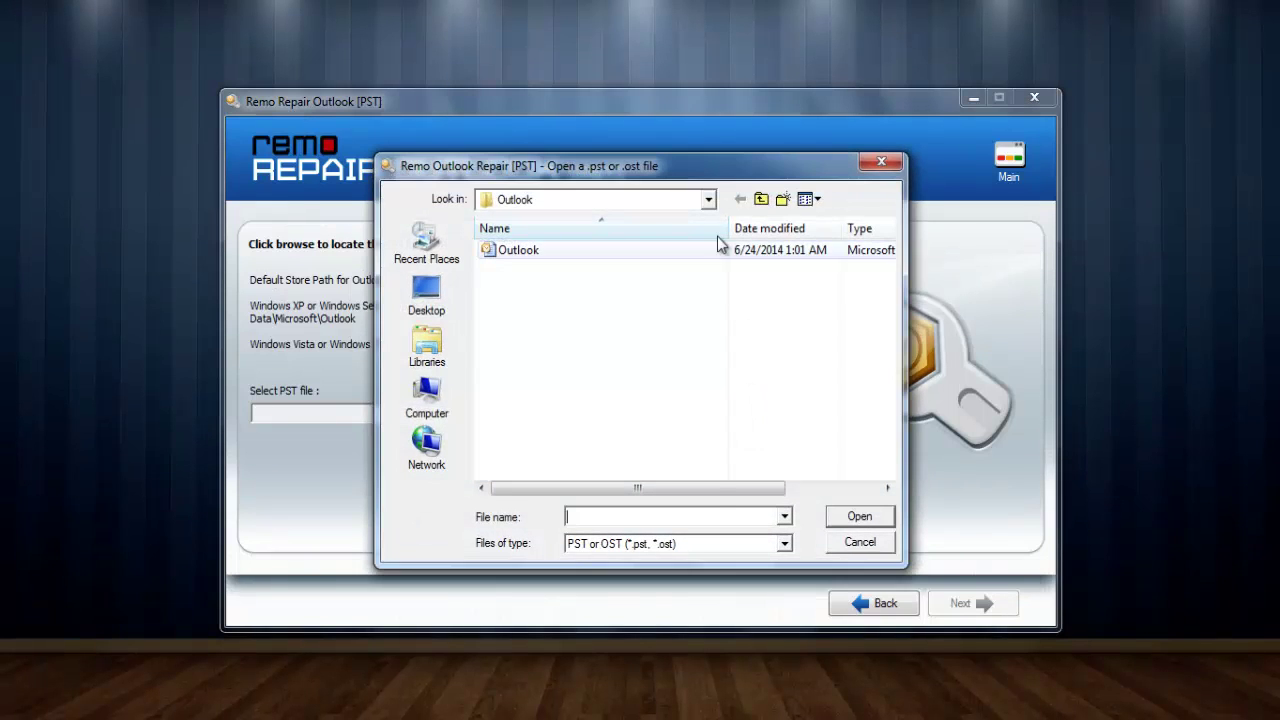
left_click(708, 200)
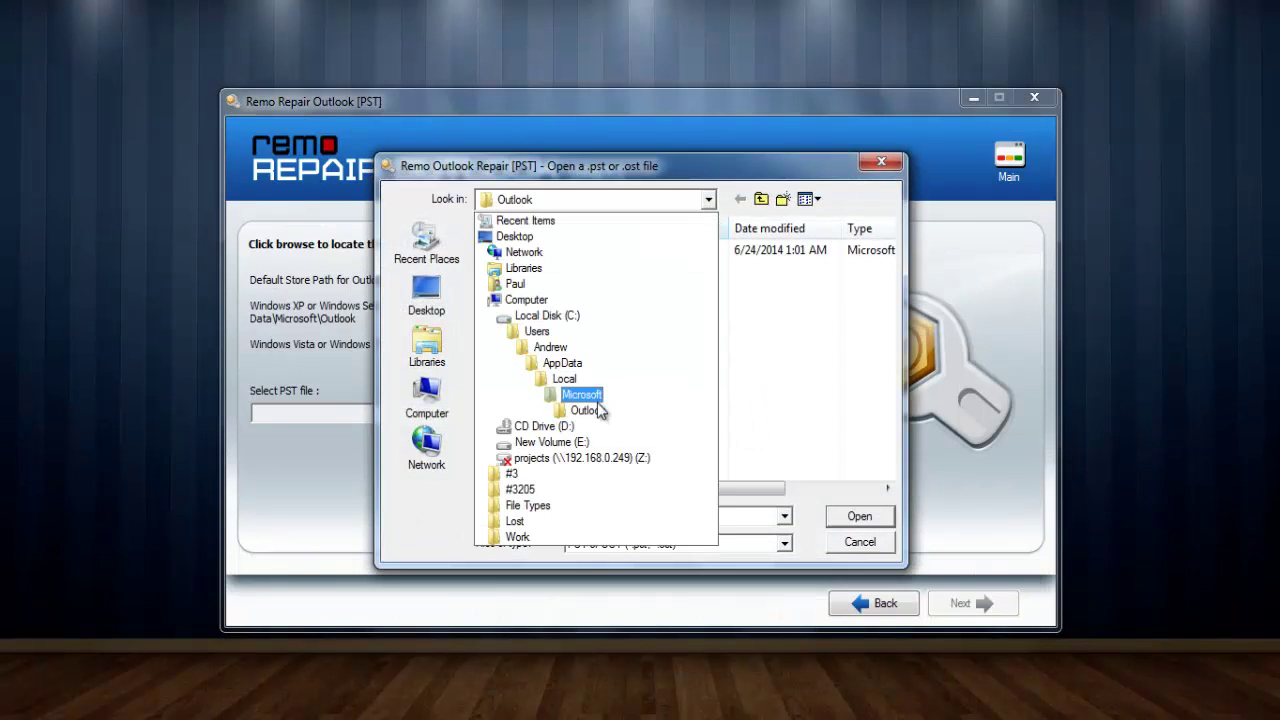
left_click(708, 200)
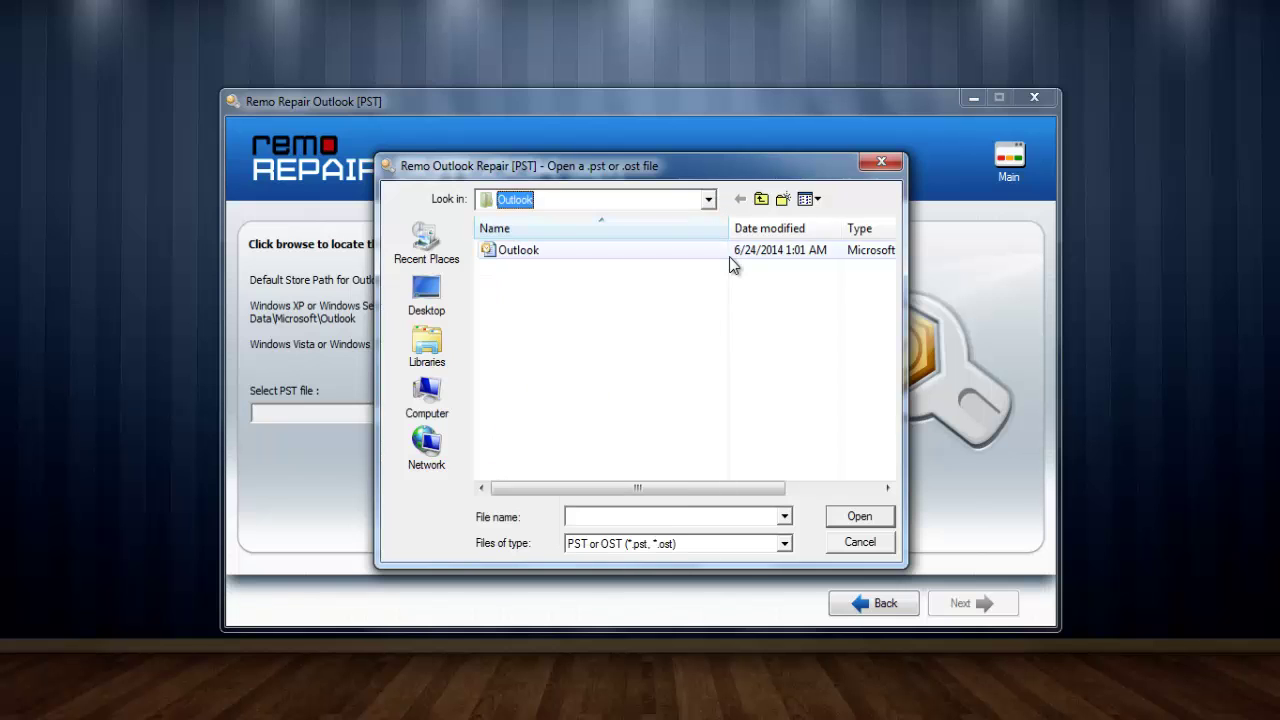
left_click(730, 256)
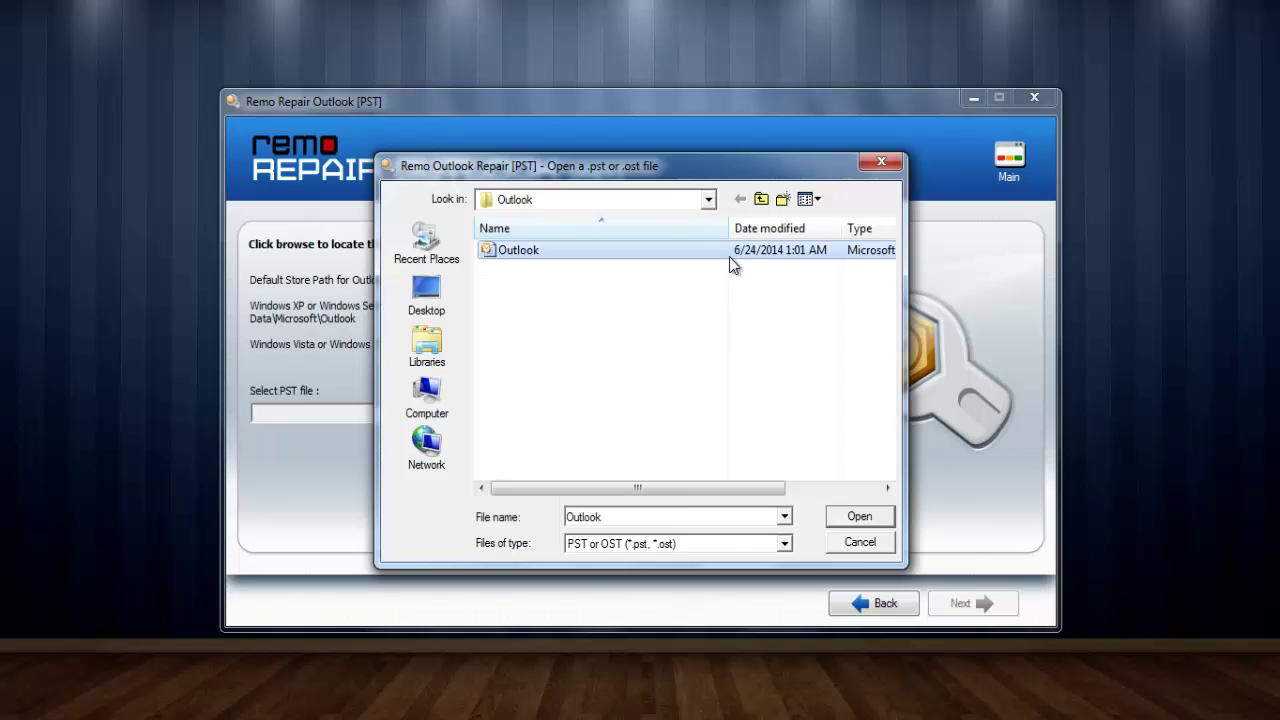
left_click(880, 524)
left_click(978, 609)
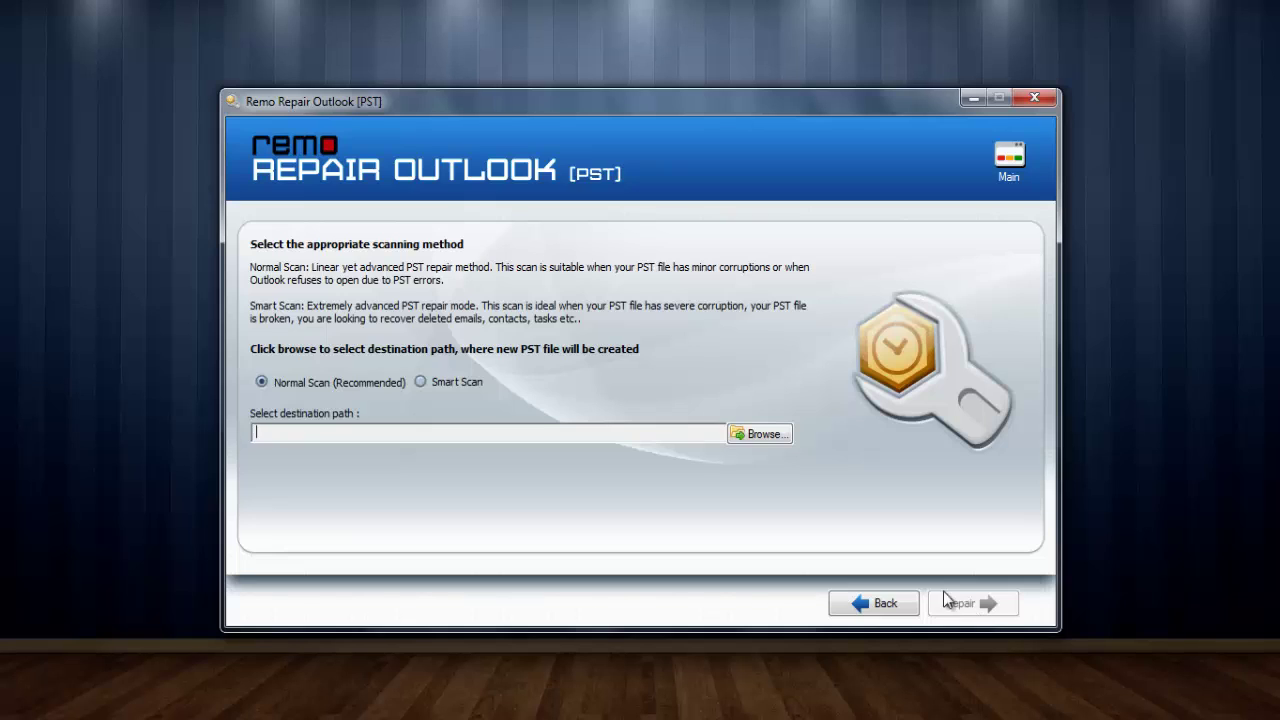
Step: Set the destination path to the Favorites folder in the user's profile on drive C and start the repair with Normal Scan
left_click(771, 438)
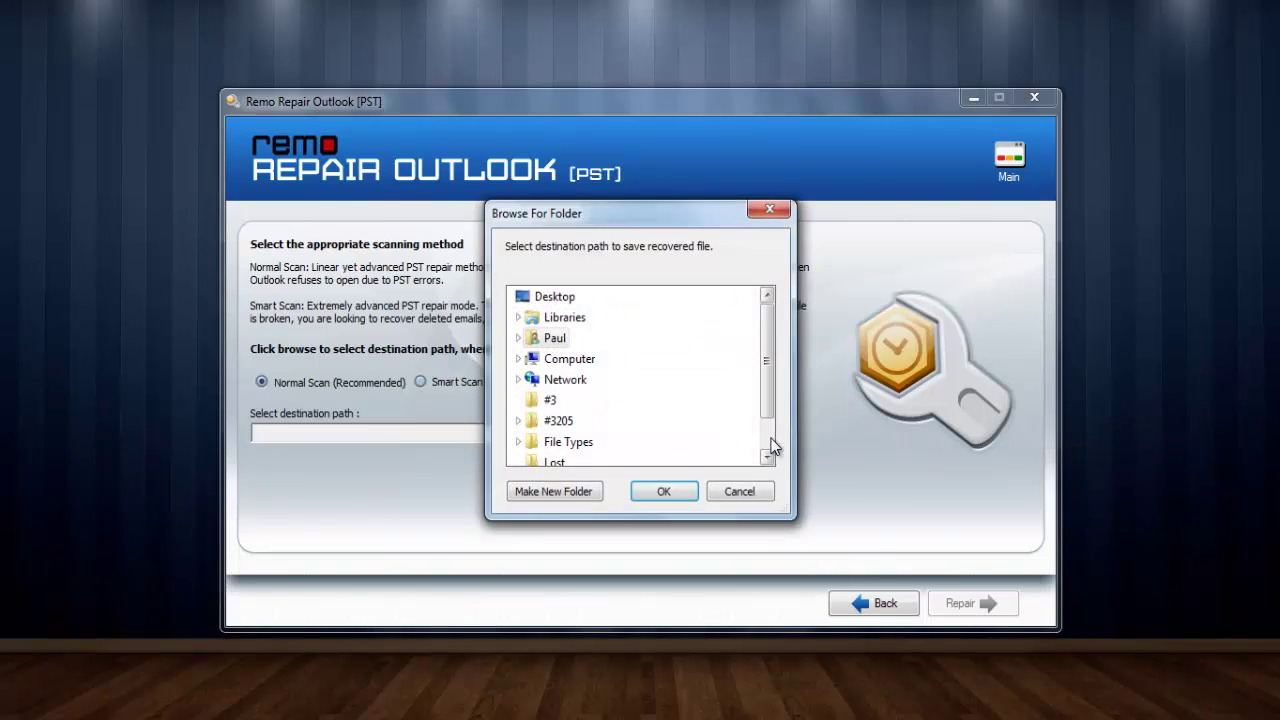
left_click(519, 358)
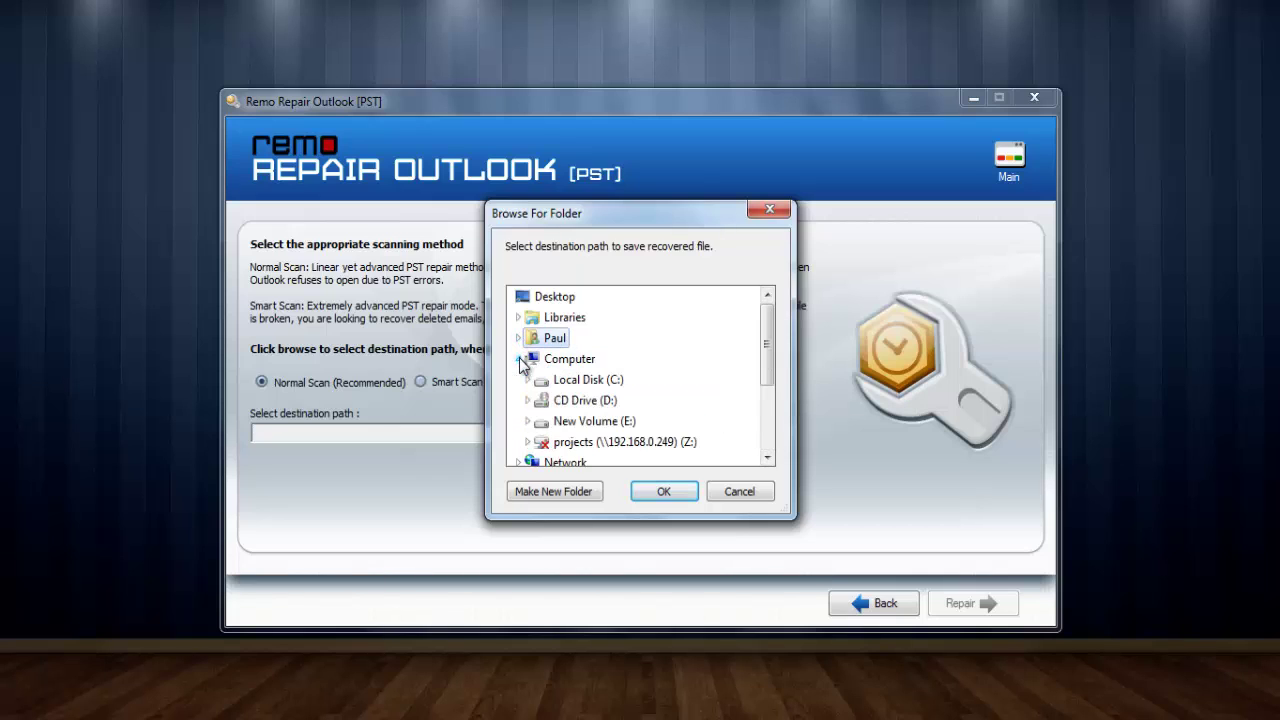
left_click(526, 381)
scroll(530, 390, "down", 4)
left_click(538, 358)
scroll(538, 365, "up", 1)
left_click(548, 421)
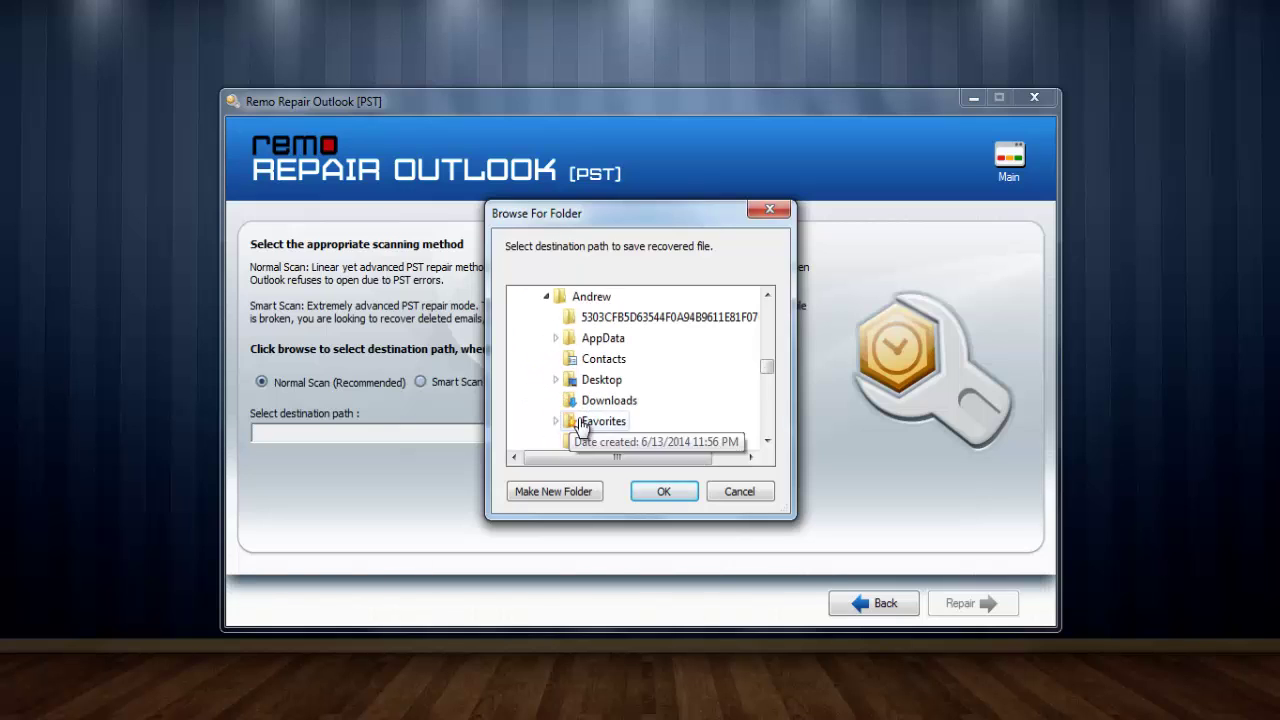
left_click(590, 422)
left_click(656, 495)
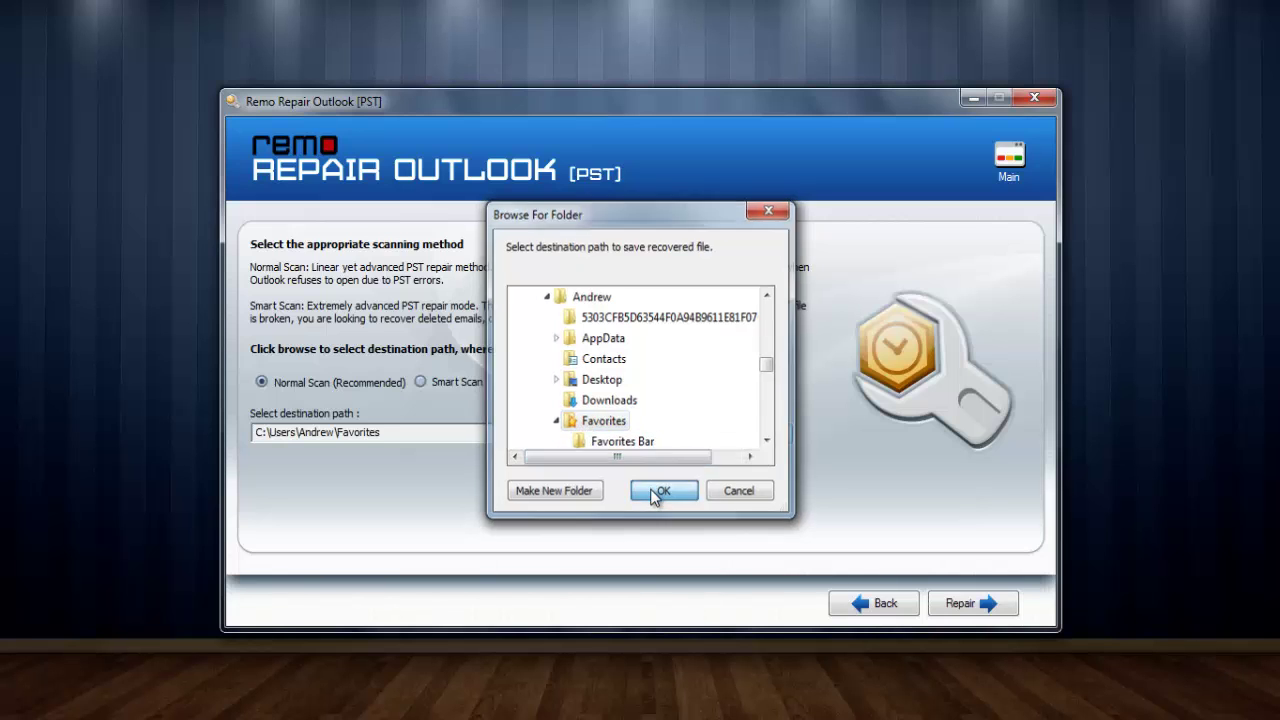
left_click(966, 603)
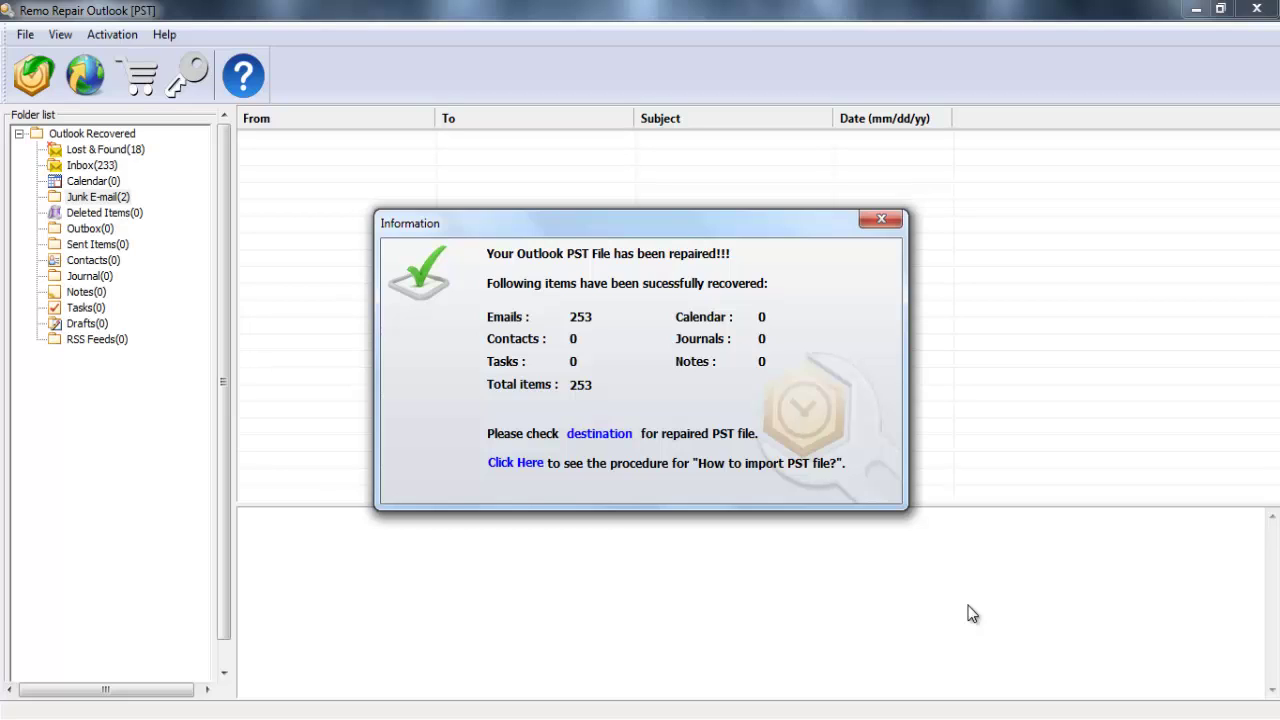
Step: View the destination folder of the repaired PST file and minimize its window
left_click(601, 436)
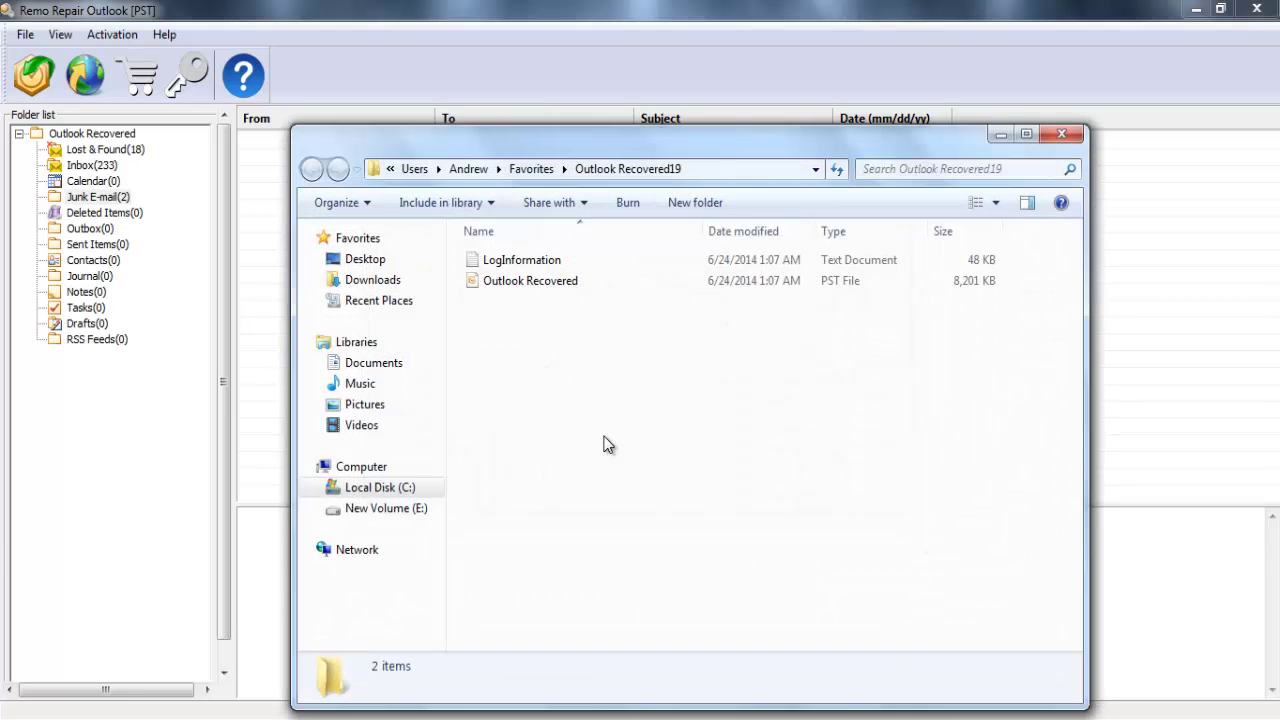
left_click(991, 135)
Step: Launch Microsoft Office Outlook 2007 and postpone the RSS feed synchronization decision
key("super")
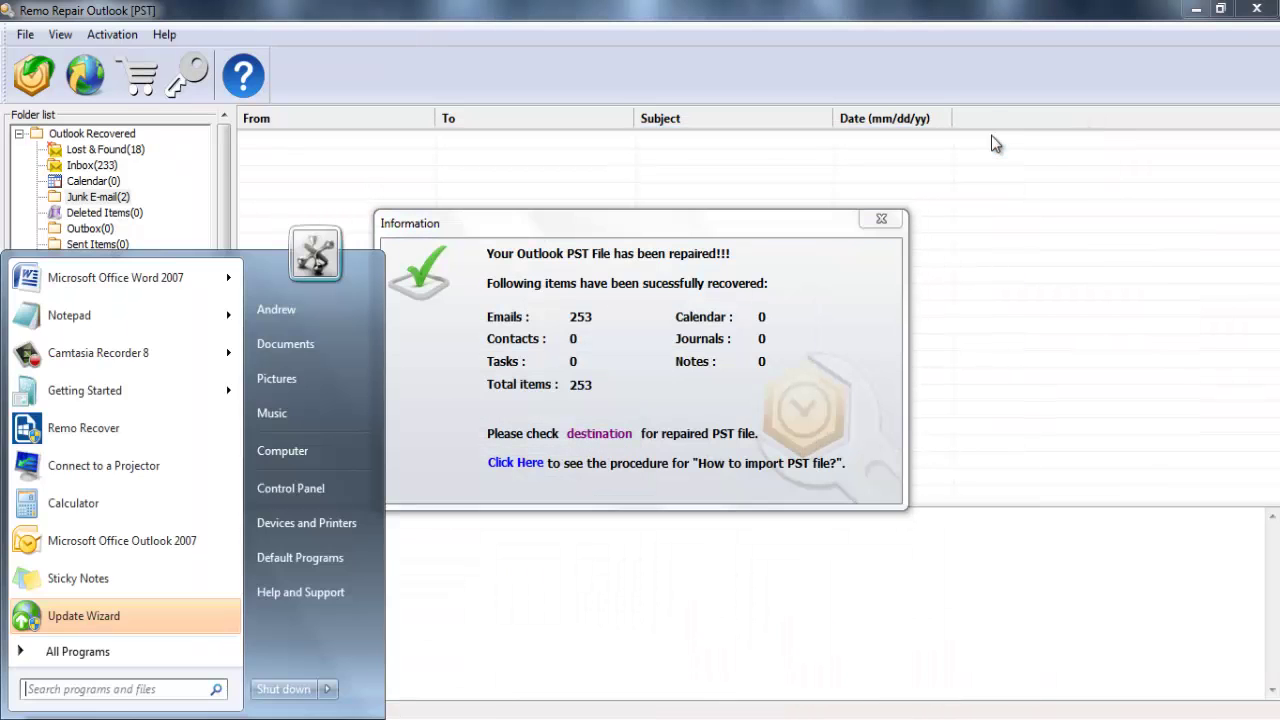
type("outlook")
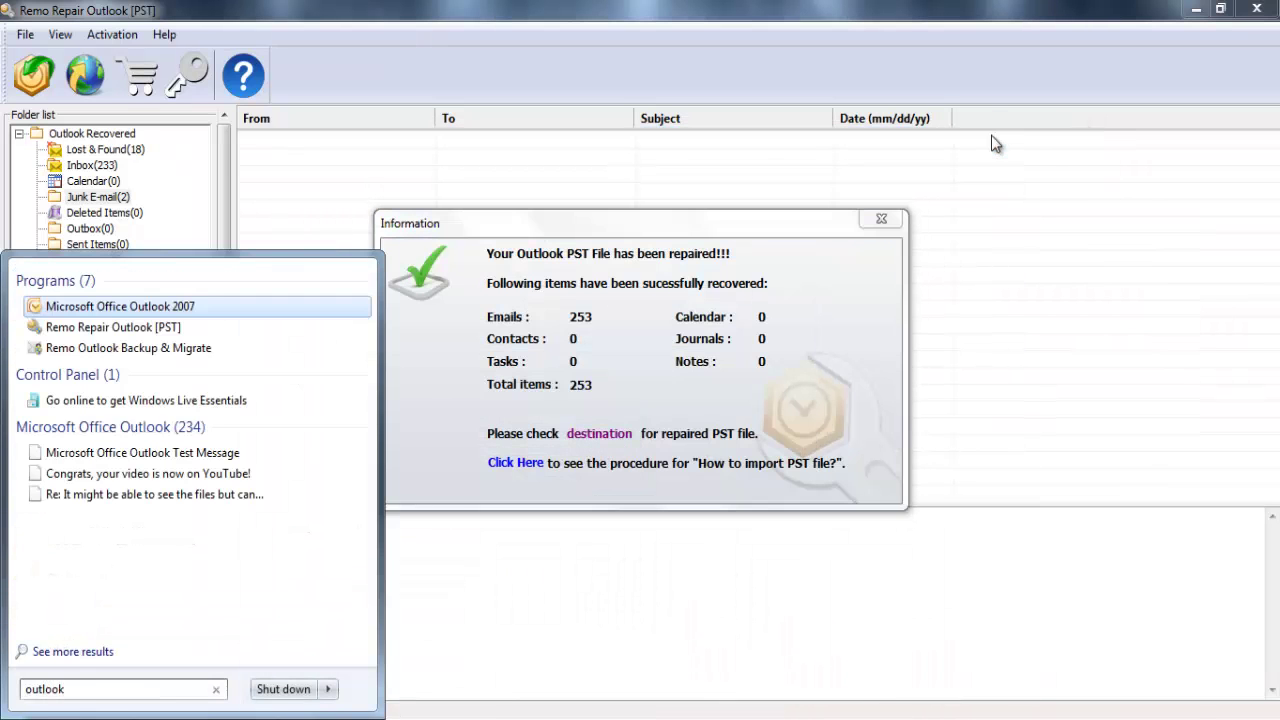
key("Return")
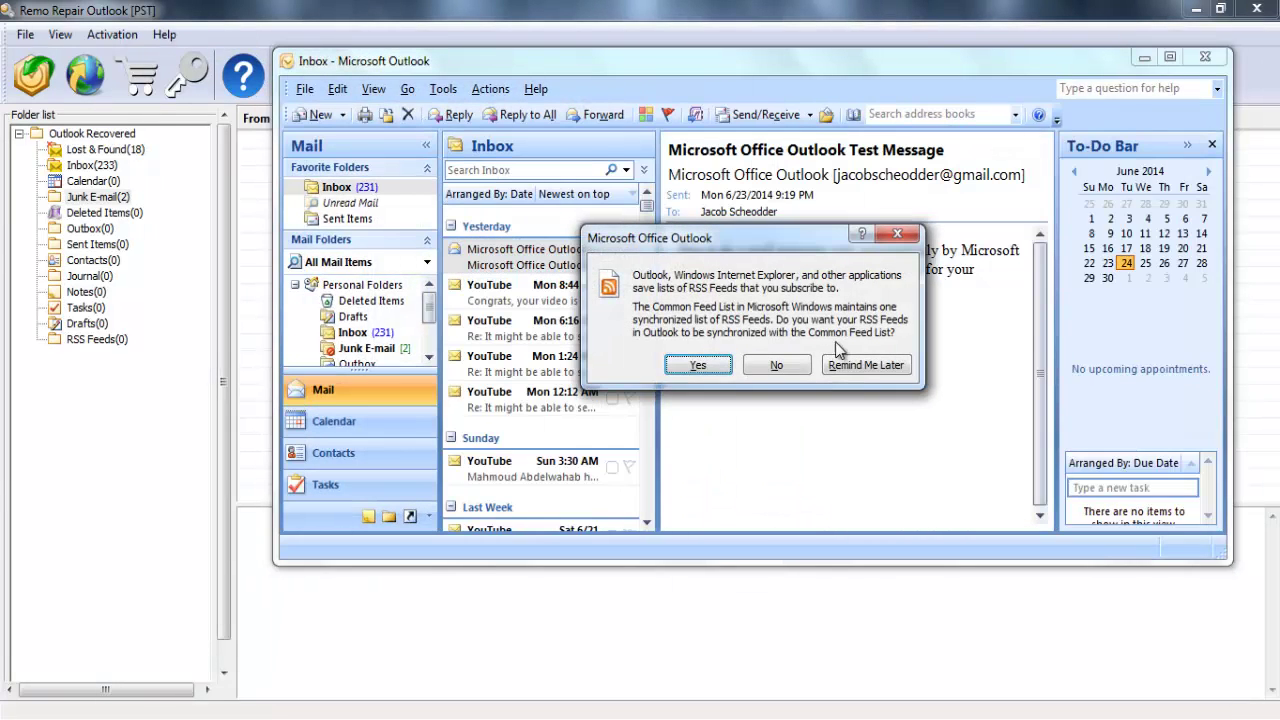
left_click(862, 366)
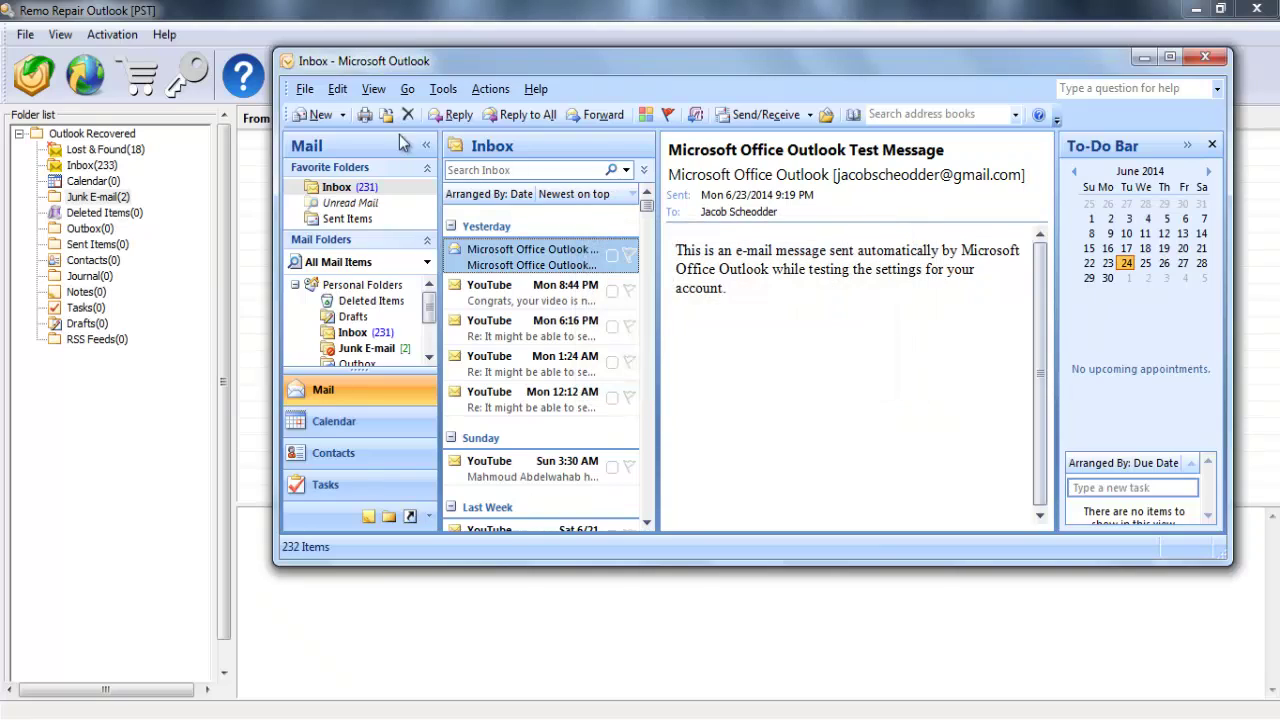
Step: Start an import from another program or file, with Personal Folder File (.pst) as the file type
left_click(300, 95)
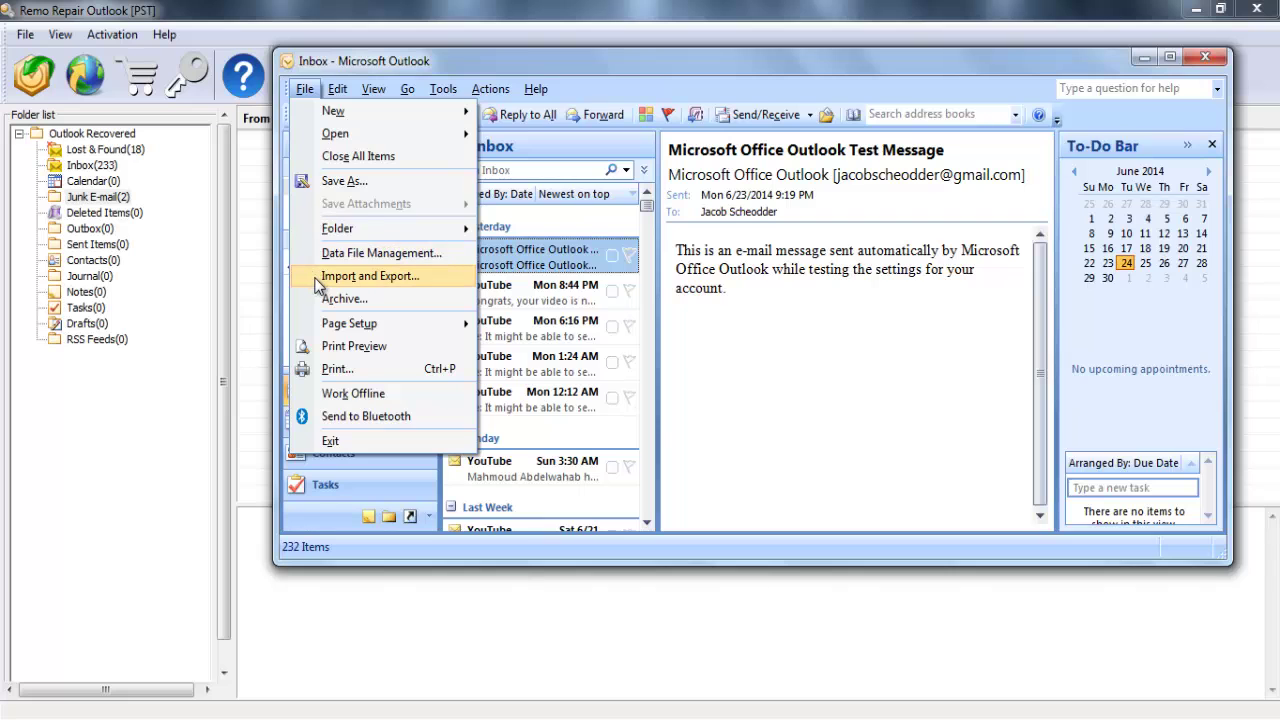
left_click(316, 286)
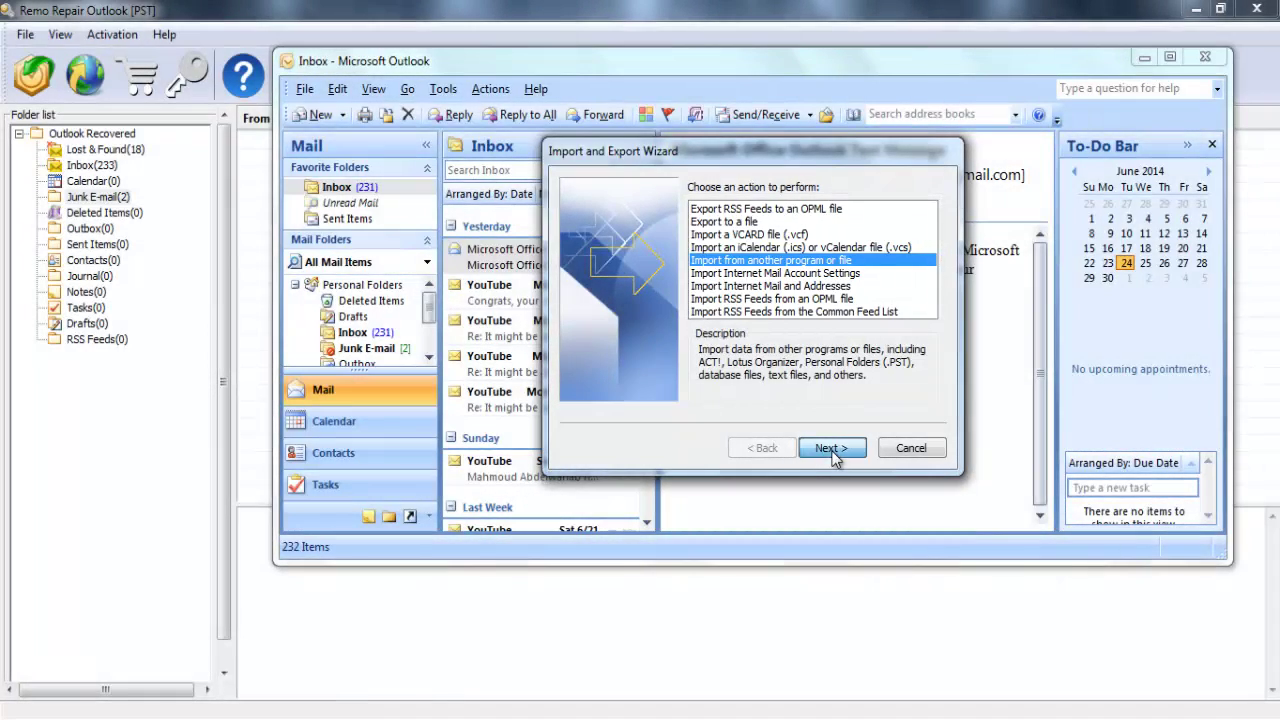
left_click(831, 449)
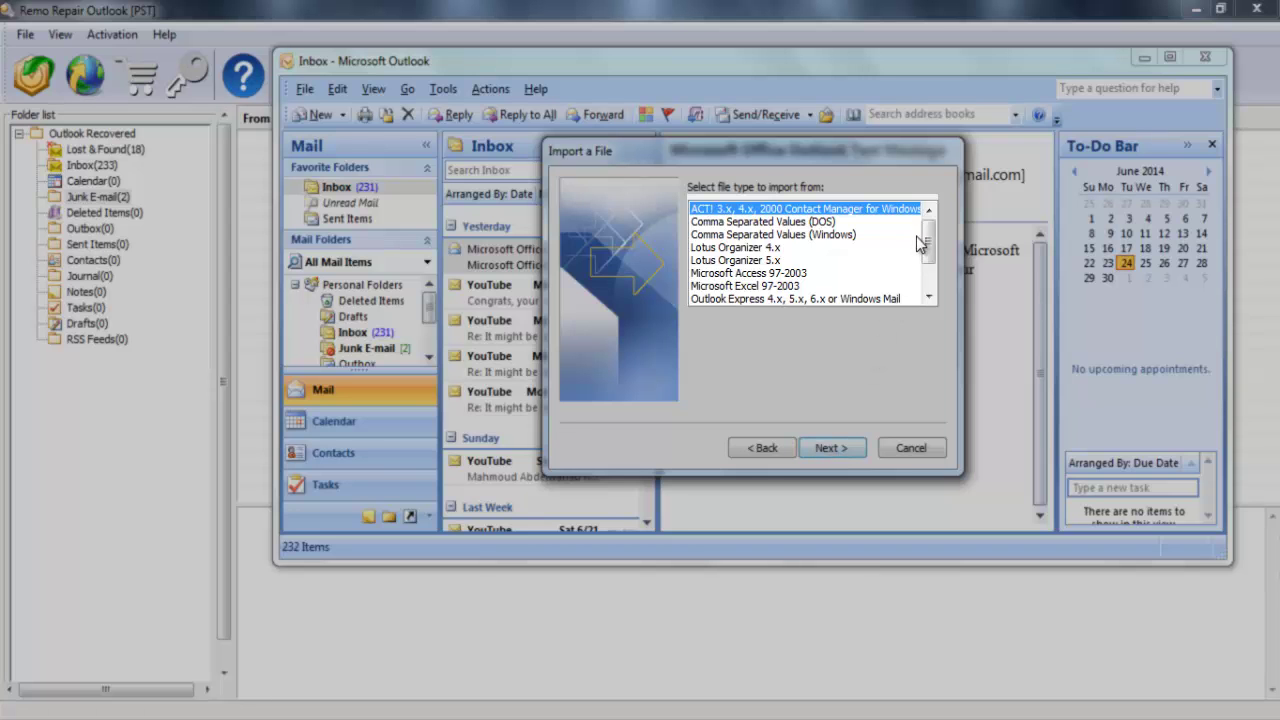
scroll(915, 240, "down", 1)
left_click(776, 287)
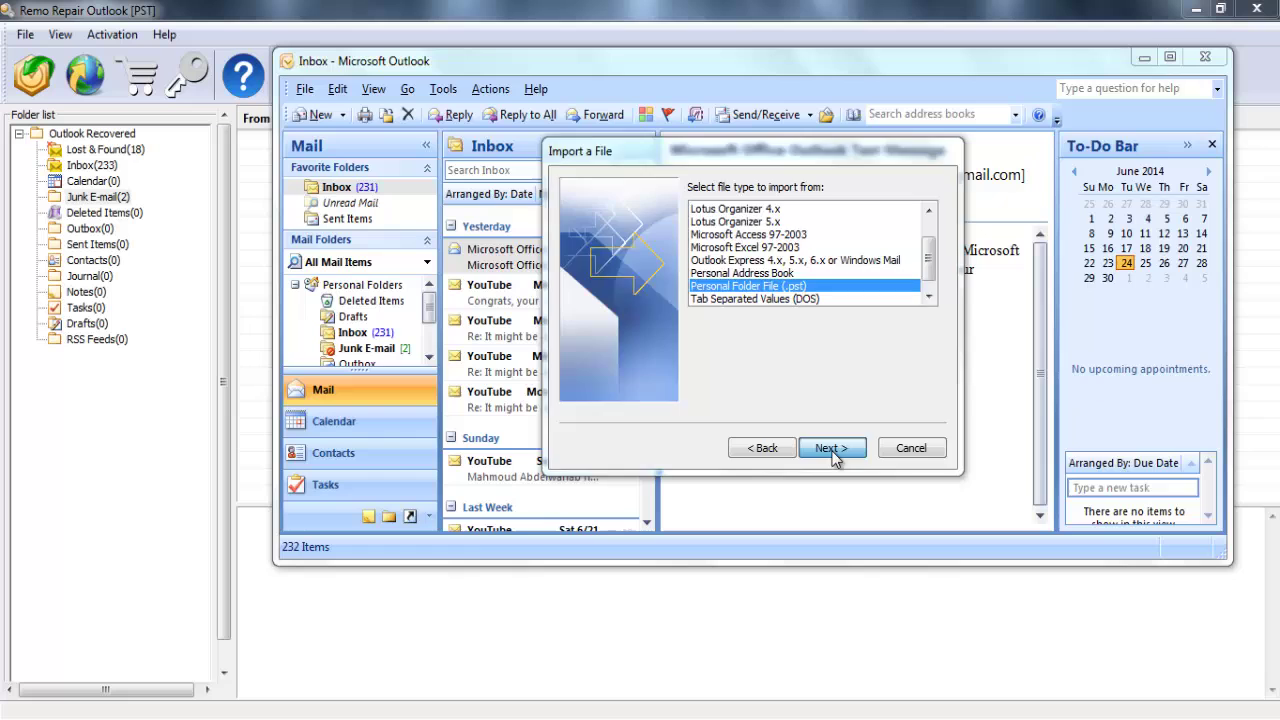
left_click(830, 448)
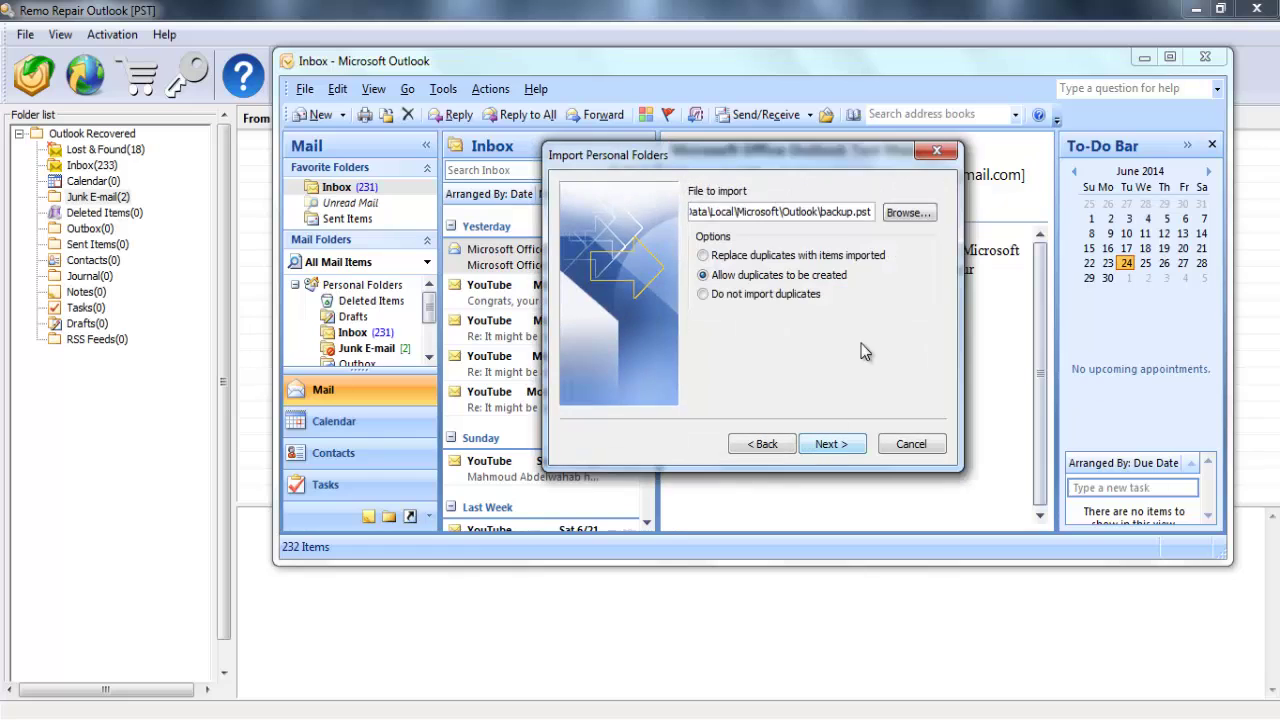
Step: Import the Outlook Recovered PST file from Favorites\Outlook Recovered19 into the same folder in Personal Folders, including subfolders
left_click(908, 215)
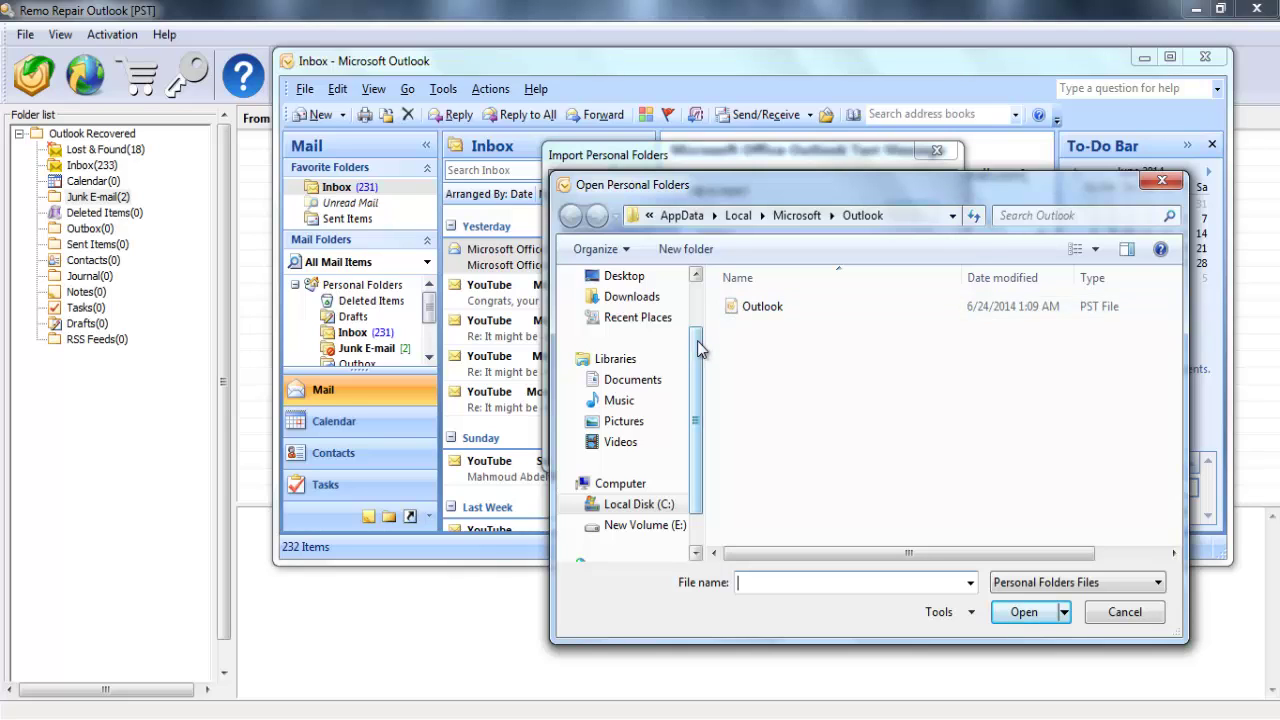
scroll(697, 335, "up", 3)
left_click(645, 348)
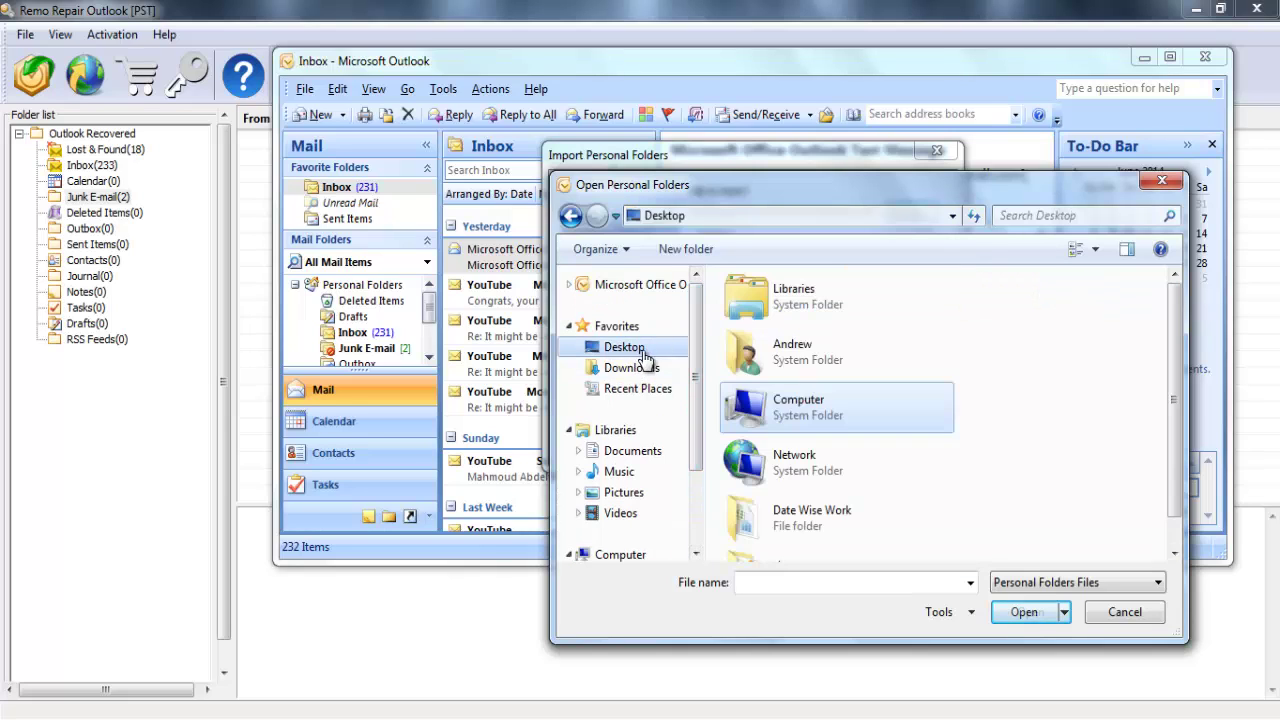
double_click(785, 352)
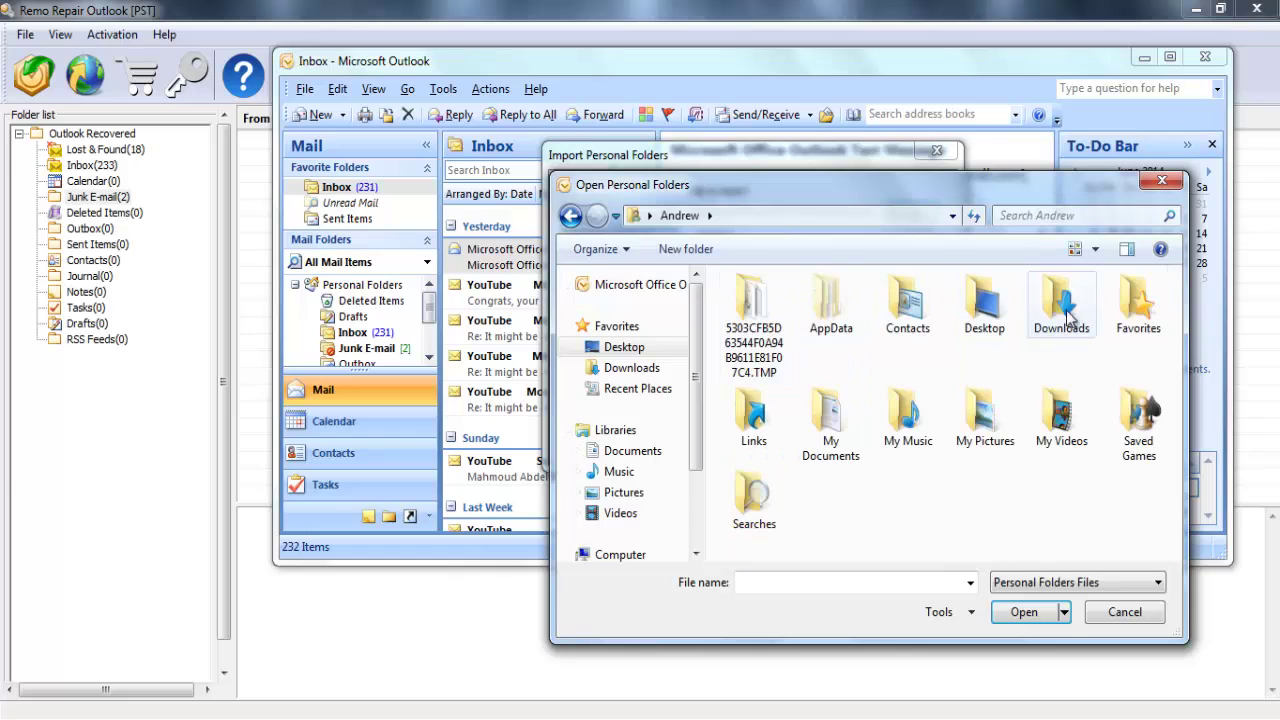
double_click(1138, 305)
double_click(775, 323)
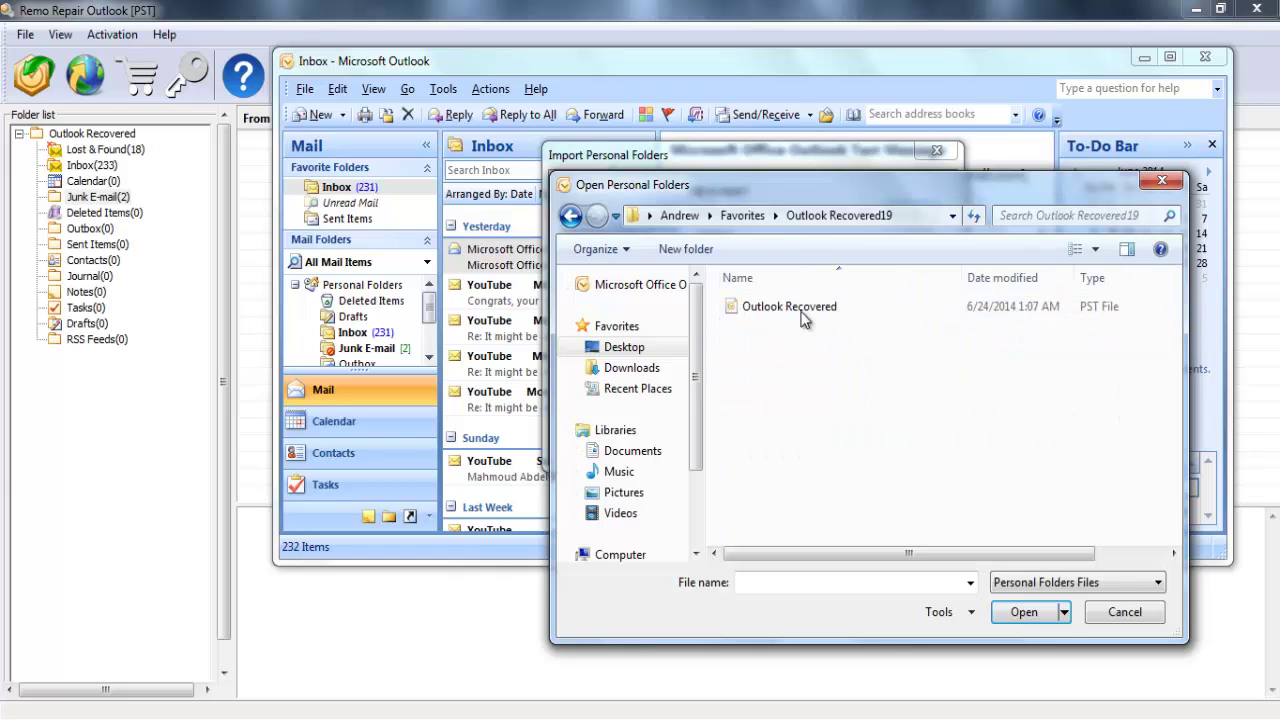
left_click(790, 308)
left_click(1022, 612)
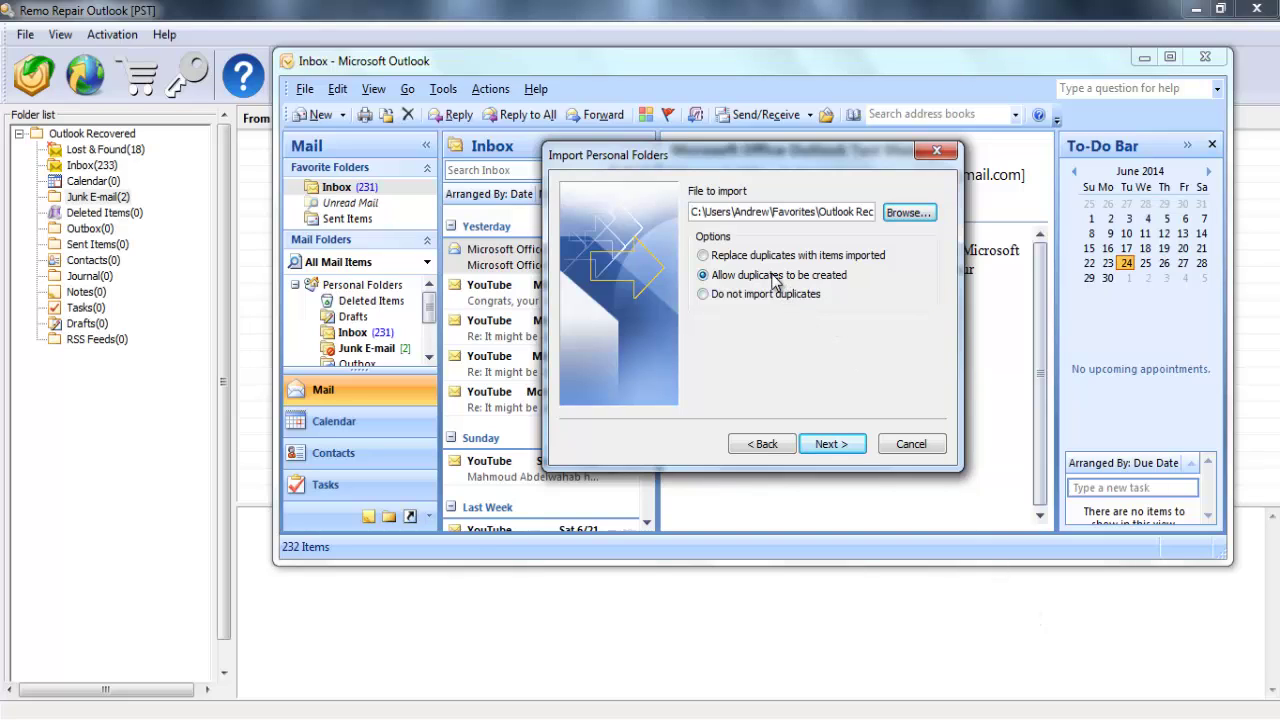
left_click(838, 446)
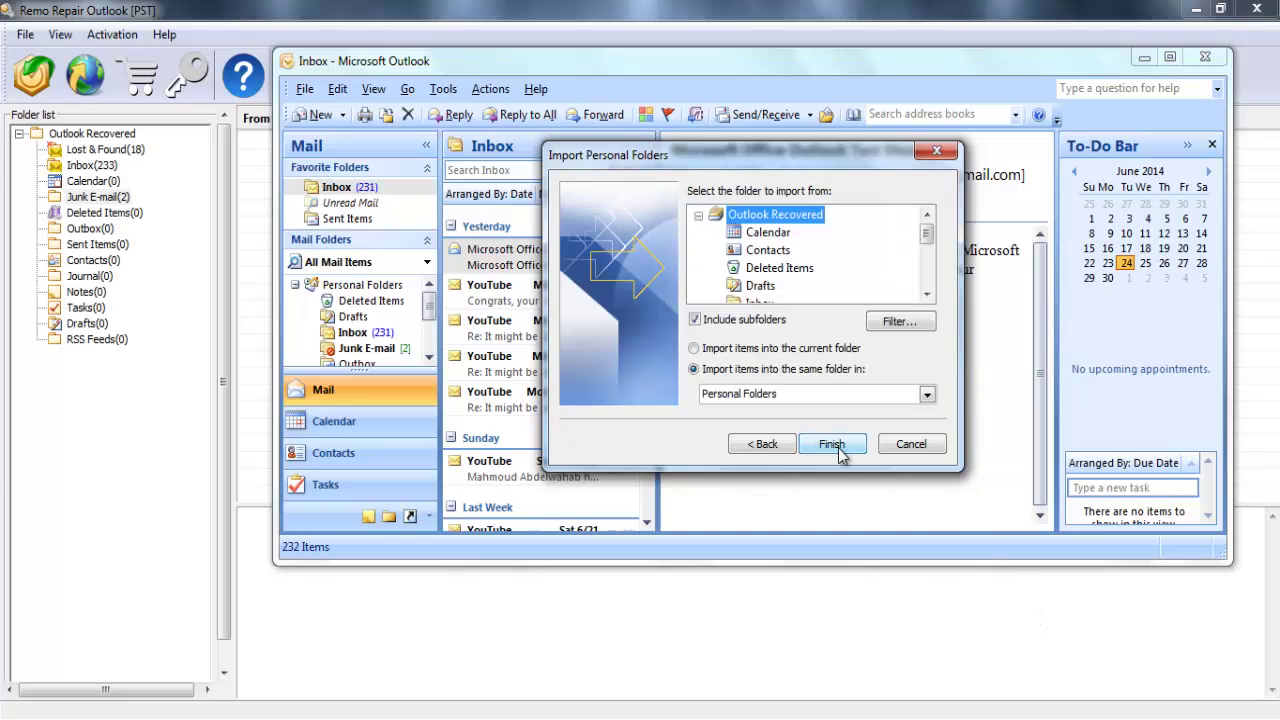
left_click(840, 454)
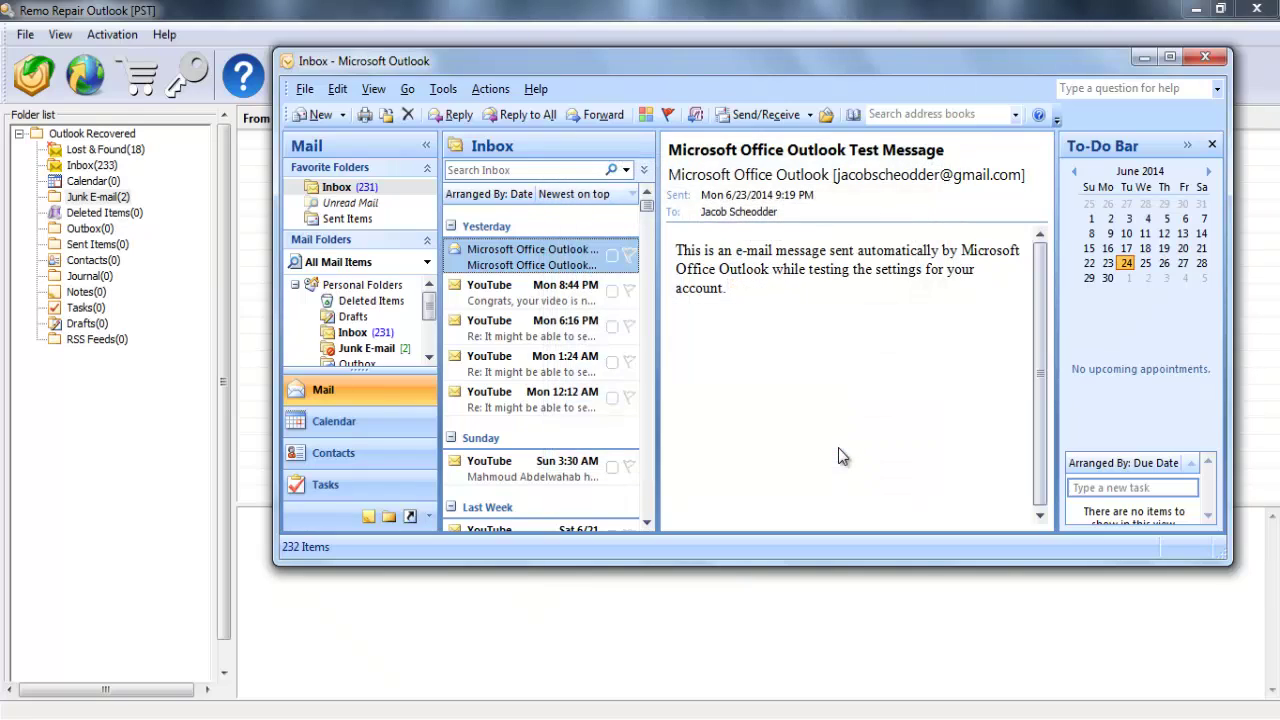
Step: Check the imported messages in Inbox and Unread Mail and minimize the Outlook window
left_click(333, 190)
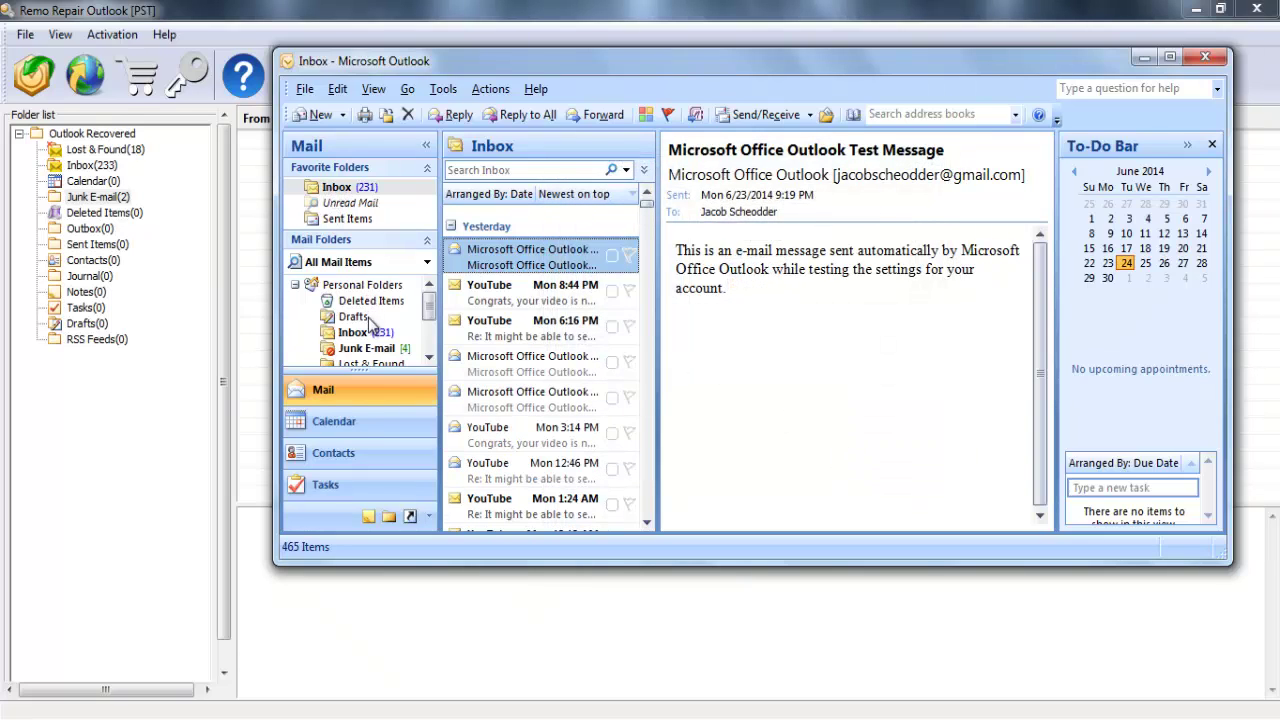
left_click(352, 203)
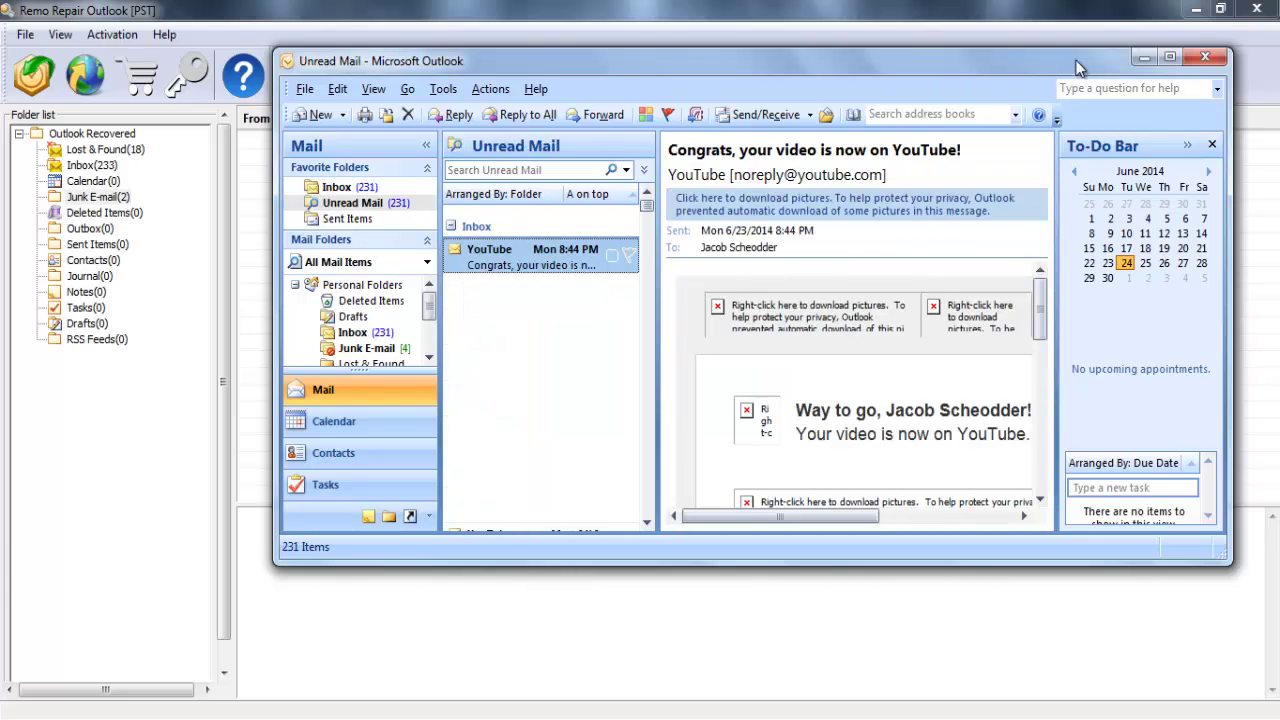
left_click(1143, 57)
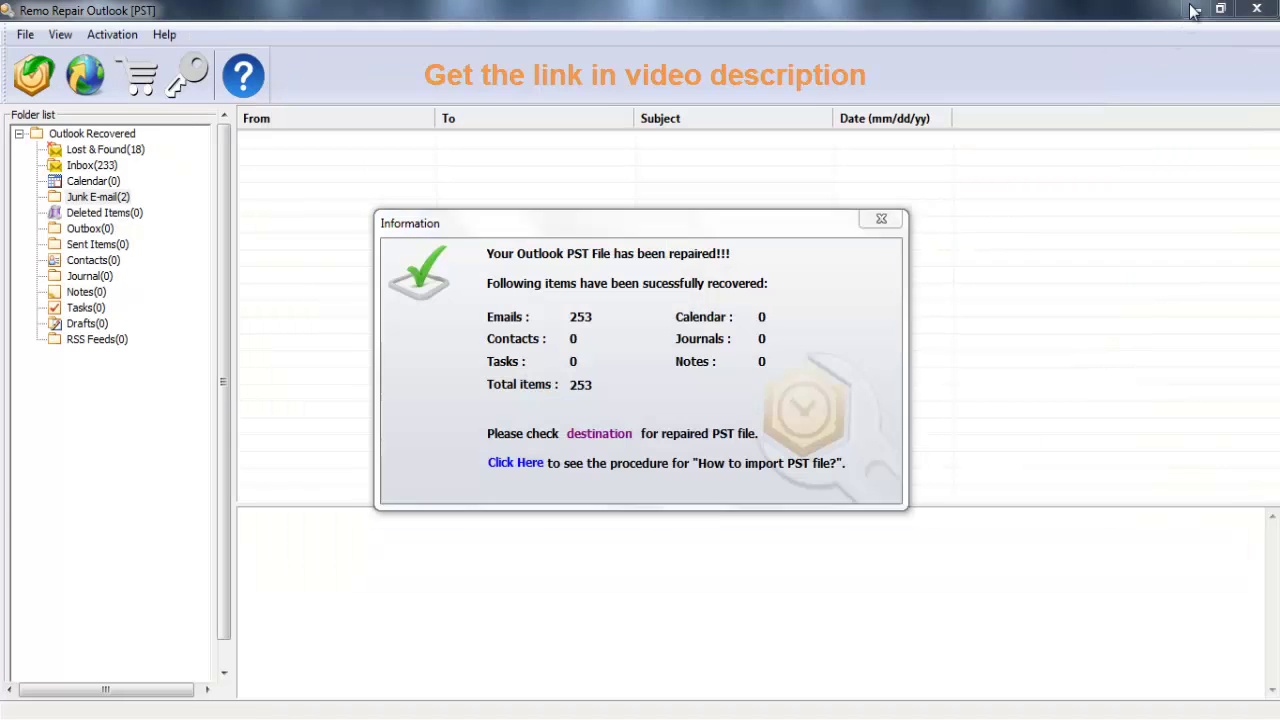